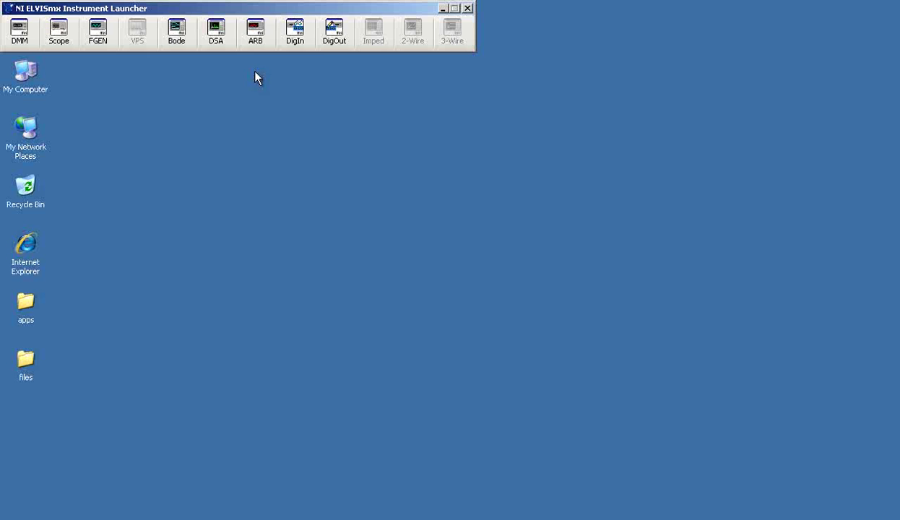
Step: Launch the Arbitrary Waveform Generator from the Instrument Launcher toolbar
left_click(256, 30)
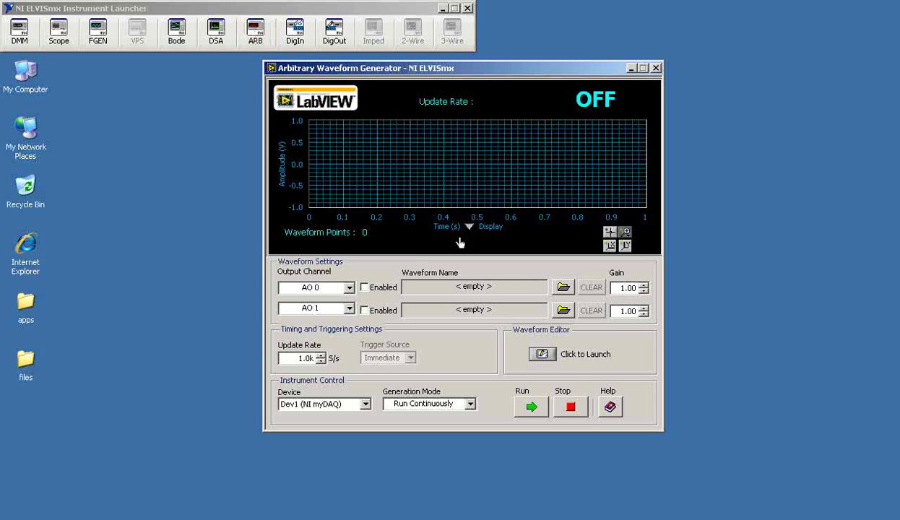
Step: Build a 1 kHz sine (50 kHz, 500 samples) and save it to the Desktop as left.wdt
left_click(542, 355)
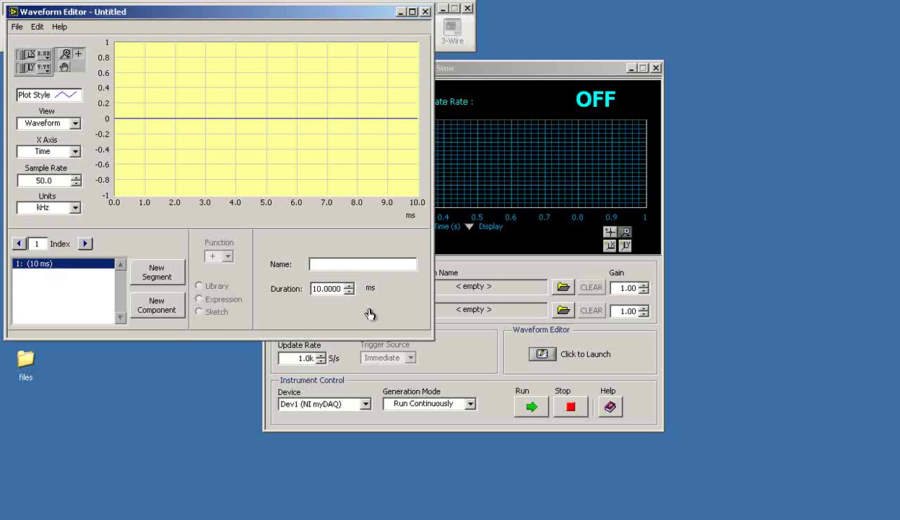
left_click(154, 308)
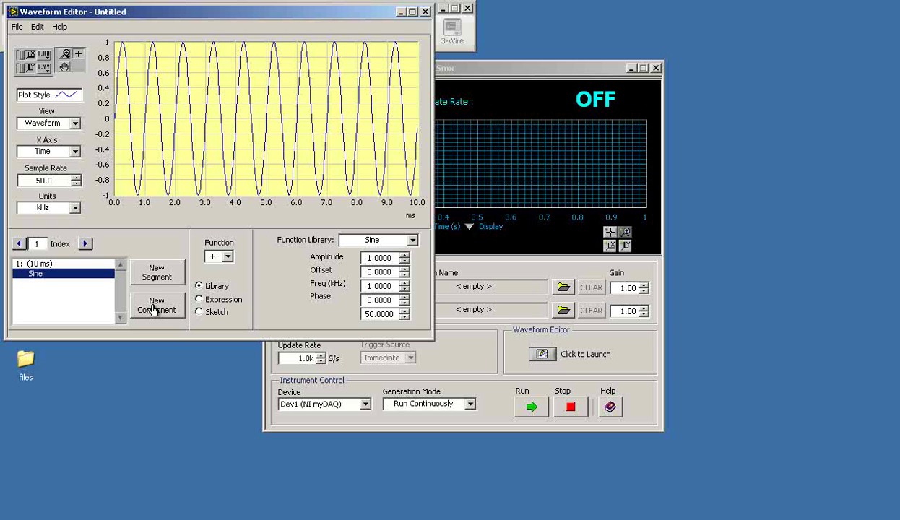
left_click(17, 27)
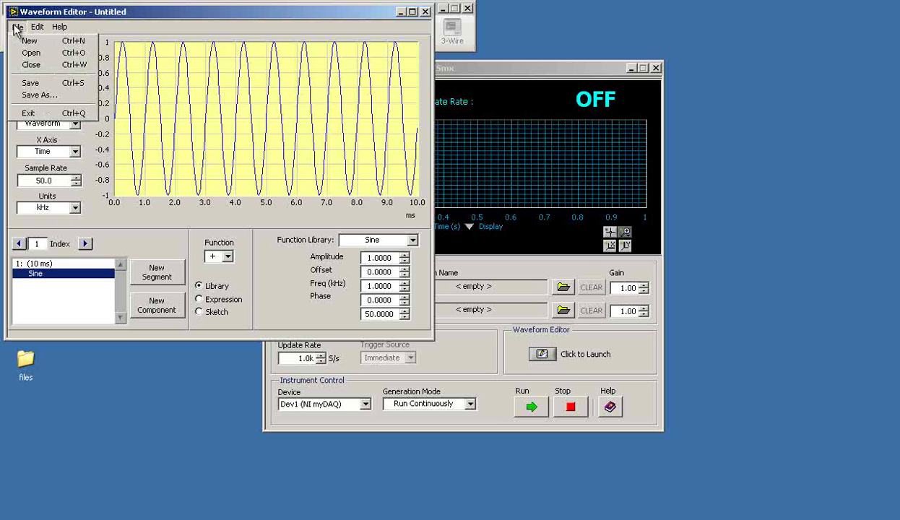
left_click(40, 95)
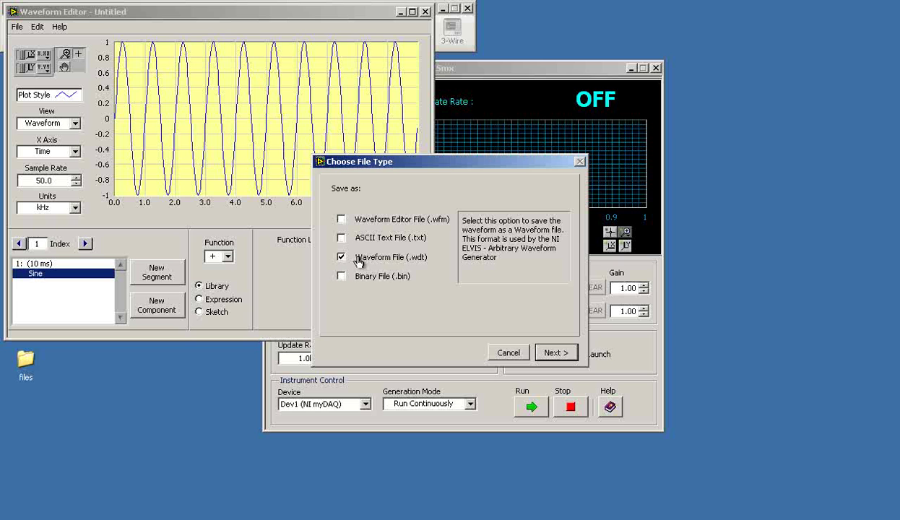
left_click(561, 356)
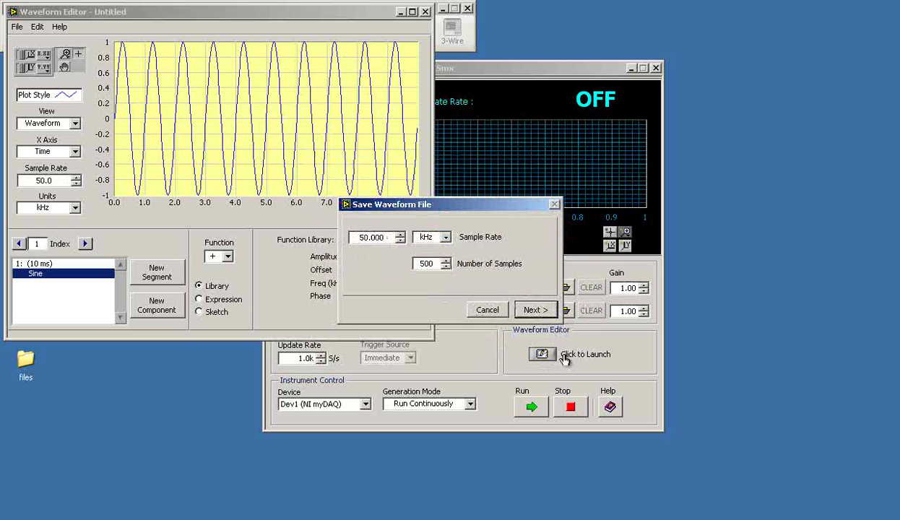
left_click(535, 310)
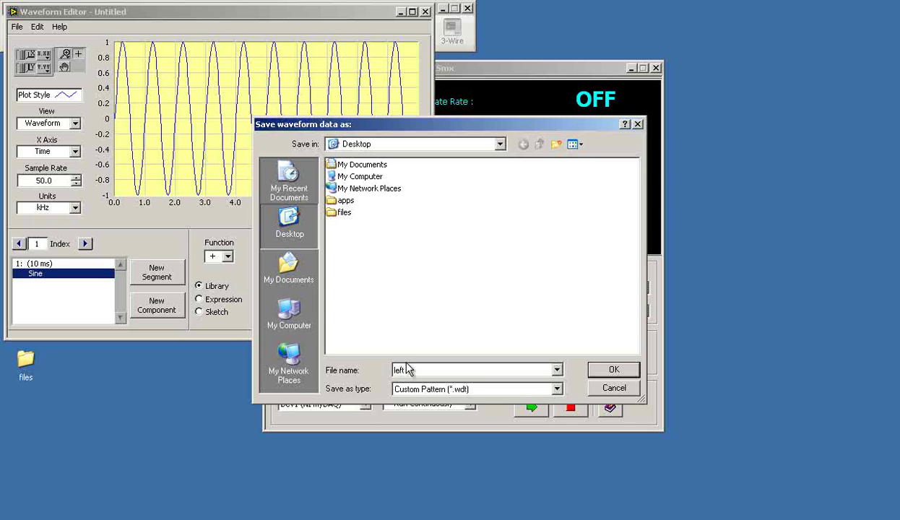
key("Return")
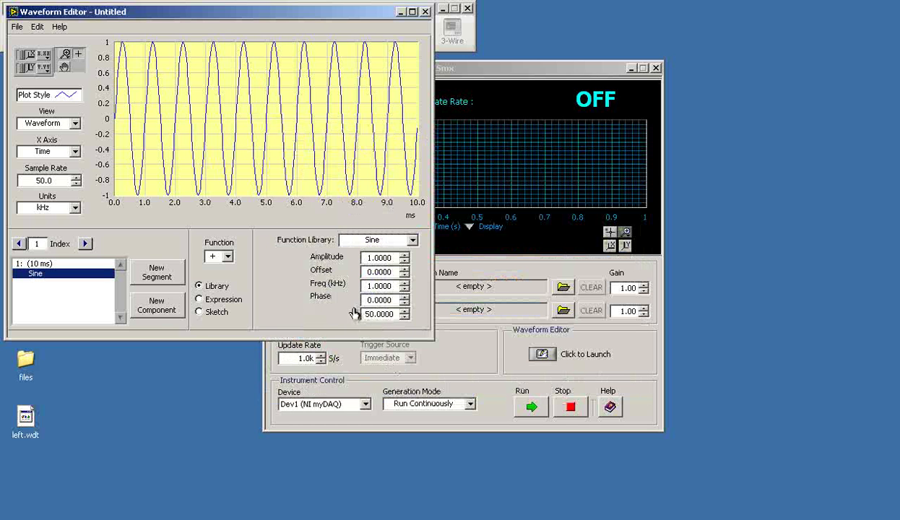
Step: Replace the sine with a Pulse library function and save it to the Desktop as right.wdt
left_click(414, 244)
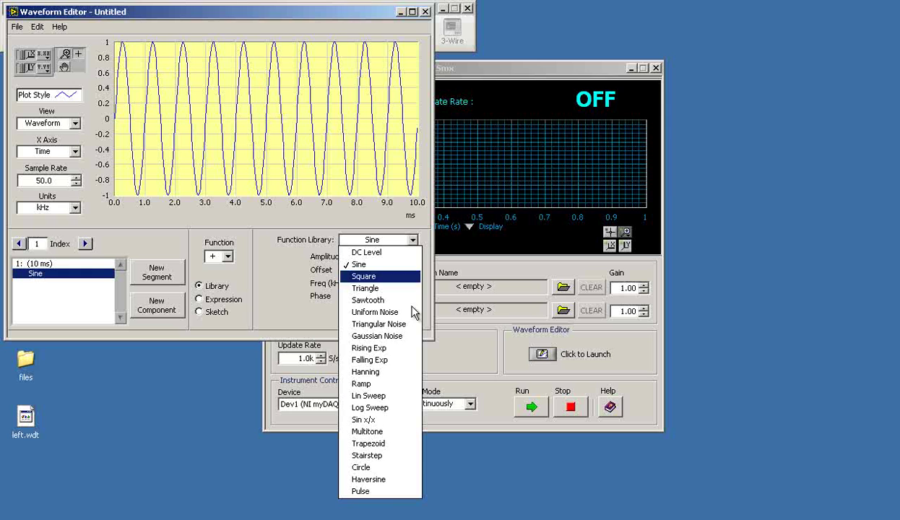
left_click(386, 493)
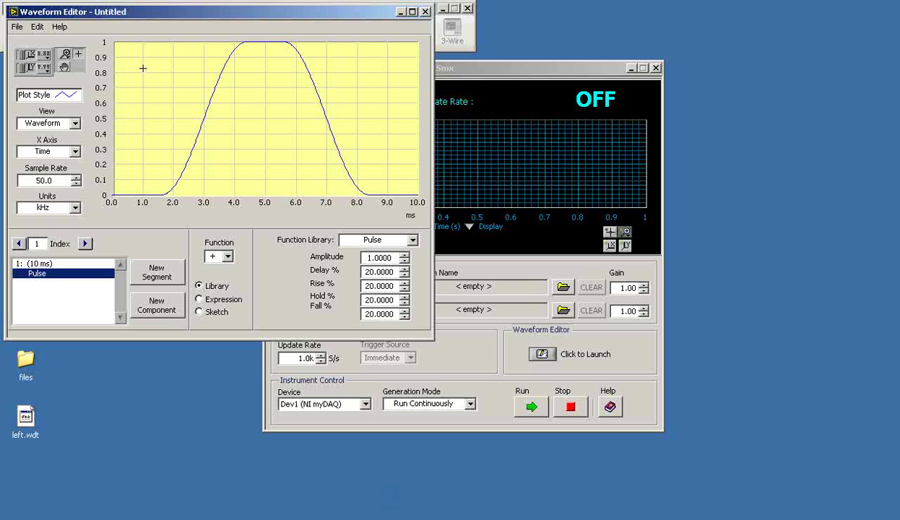
left_click(16, 27)
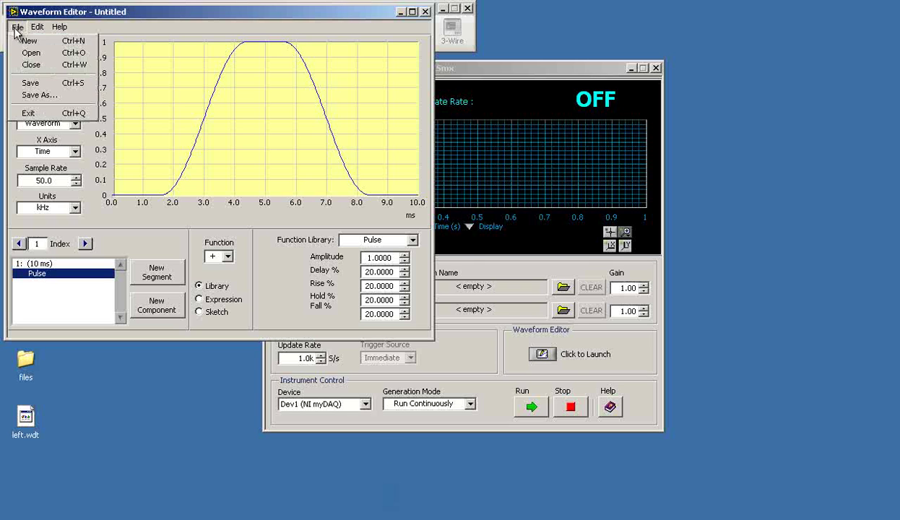
left_click(40, 94)
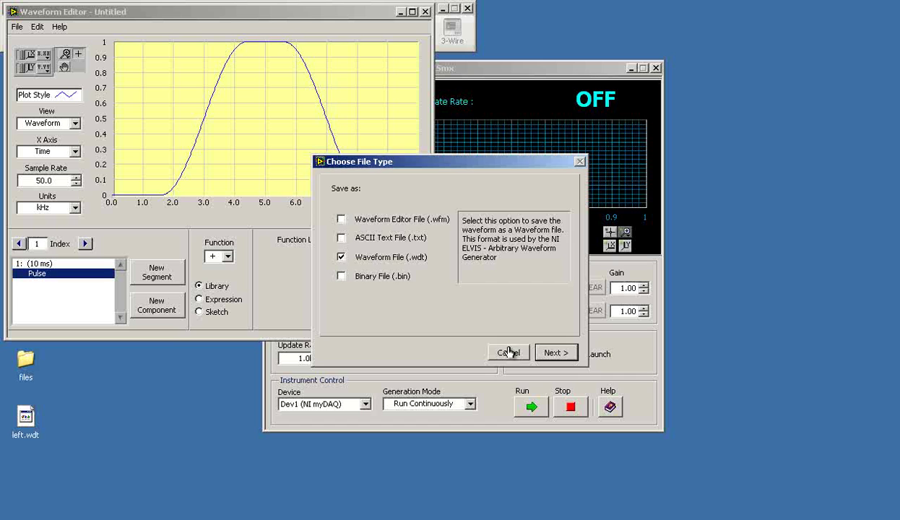
left_click(546, 353)
left_click(542, 313)
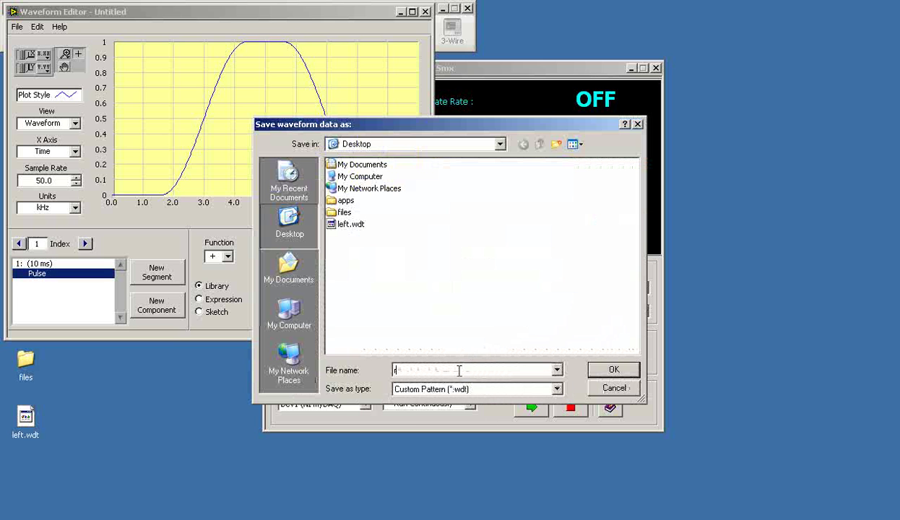
key("Return")
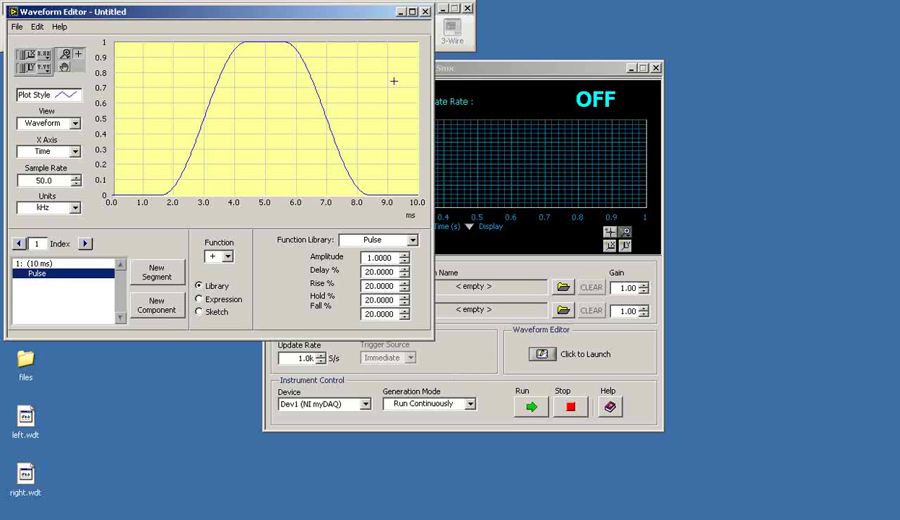
Step: Load left.wdt from the Desktop and route it to AudioOutput Left
left_click(400, 13)
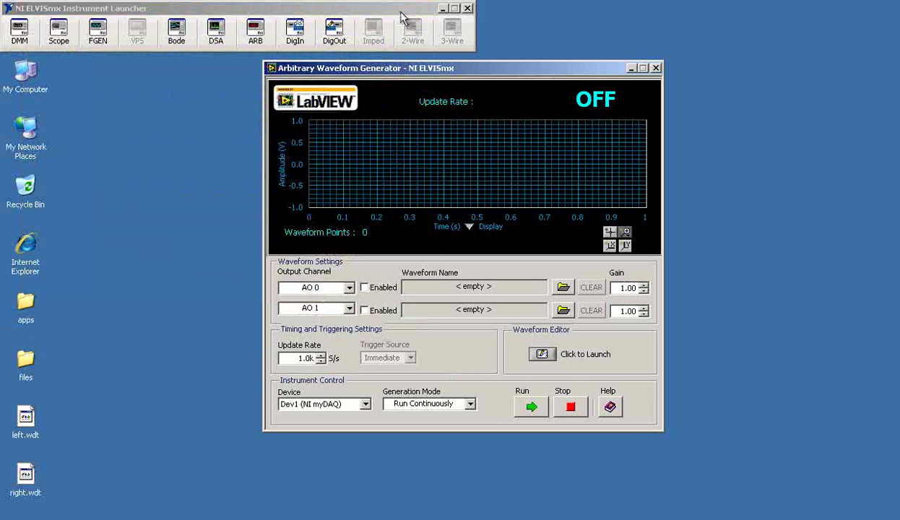
left_click(563, 288)
left_click(287, 223)
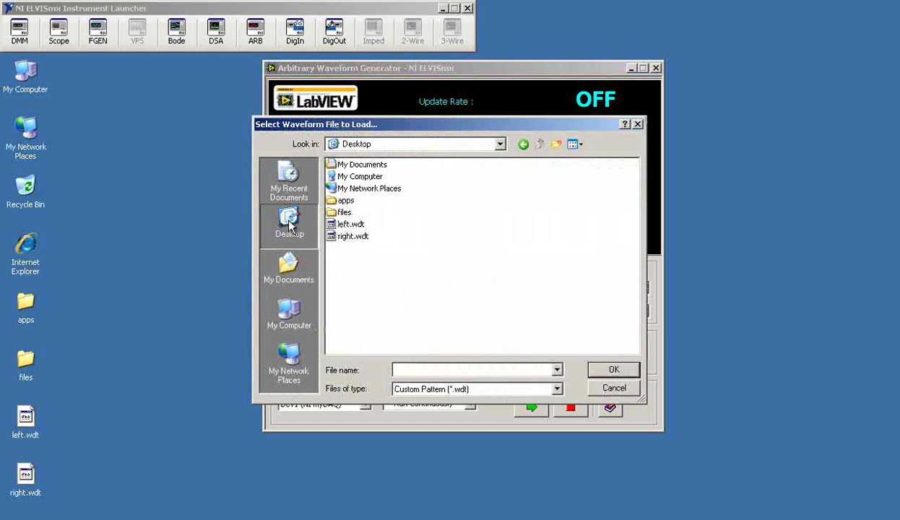
left_click(352, 225)
left_click(614, 370)
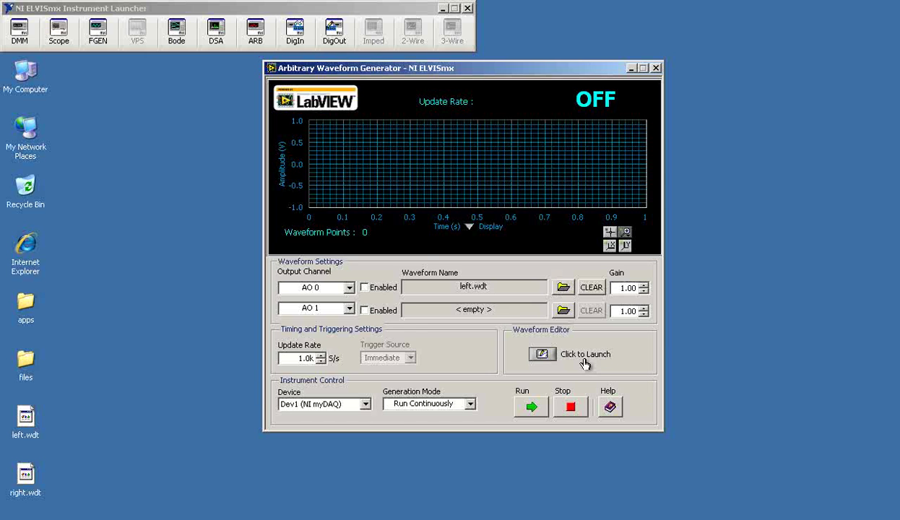
left_click(344, 288)
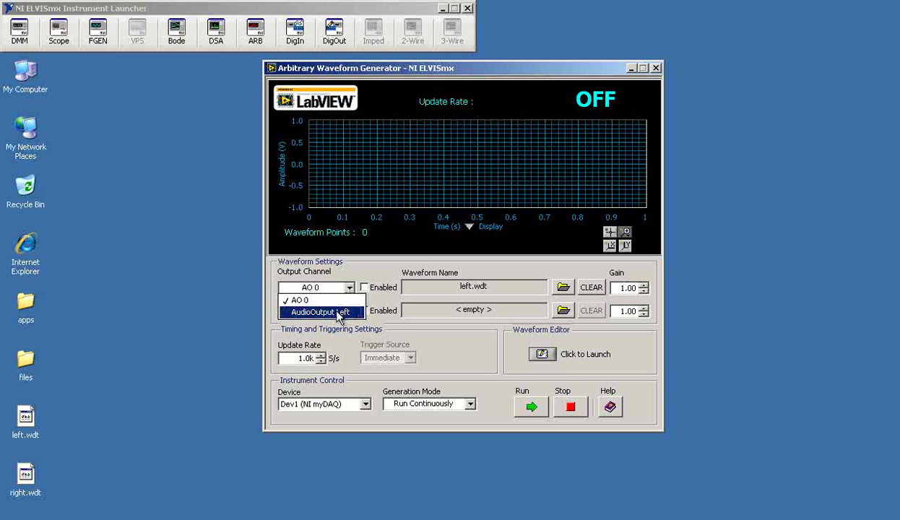
left_click(332, 313)
Step: Load right.wdt from the Desktop into AudioOutput Right
left_click(563, 310)
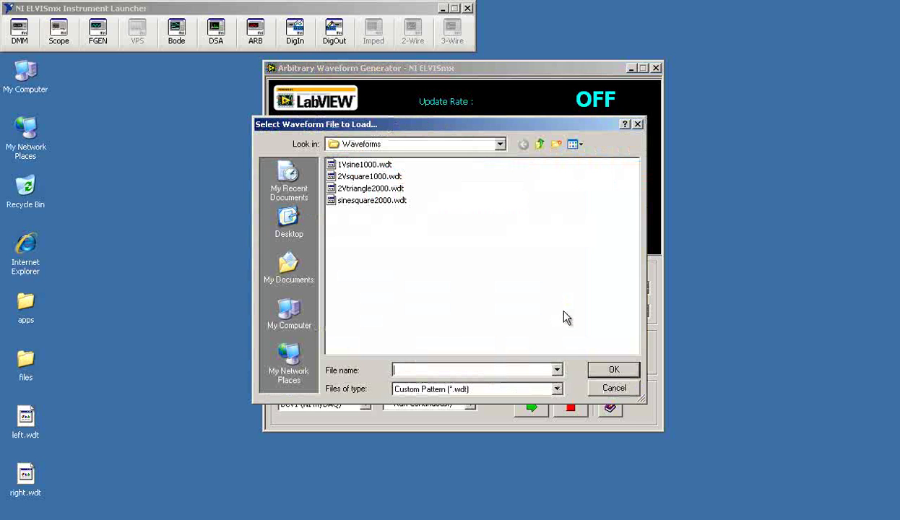
left_click(288, 230)
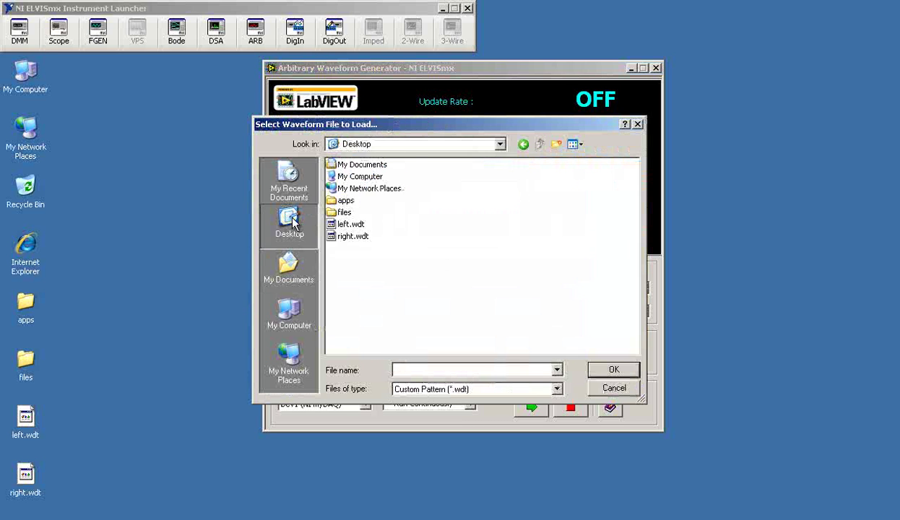
left_click(353, 237)
left_click(607, 370)
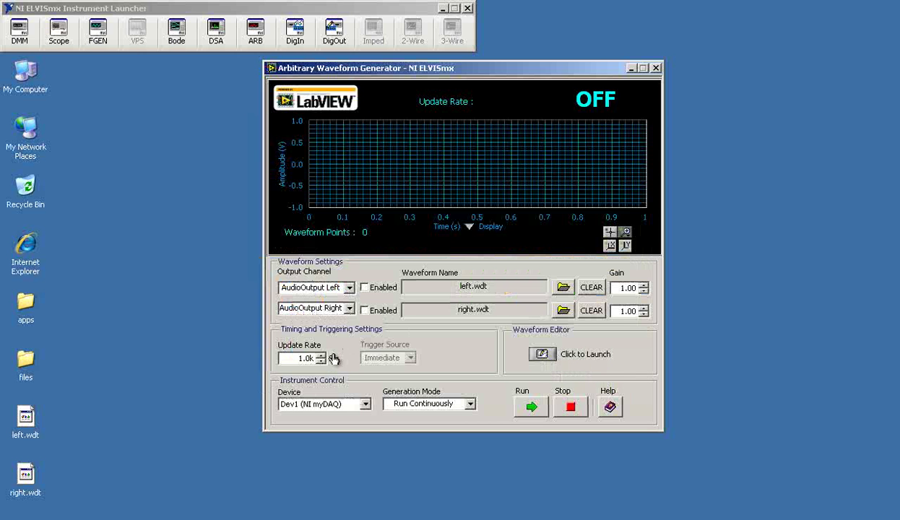
Step: Set the update rate to 50.0k S/s, enable both audio outputs and start generating
left_click_drag(295, 357, 317, 356)
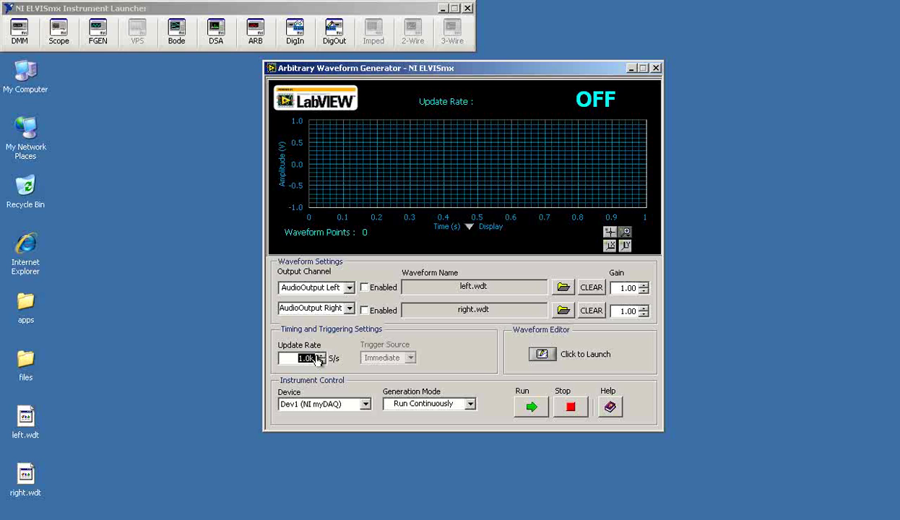
type("5")
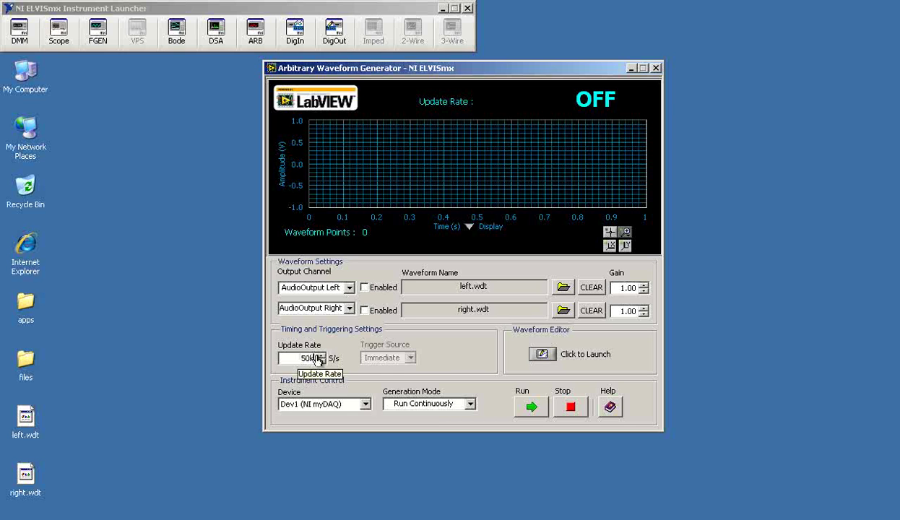
type("0.0k")
left_click(463, 359)
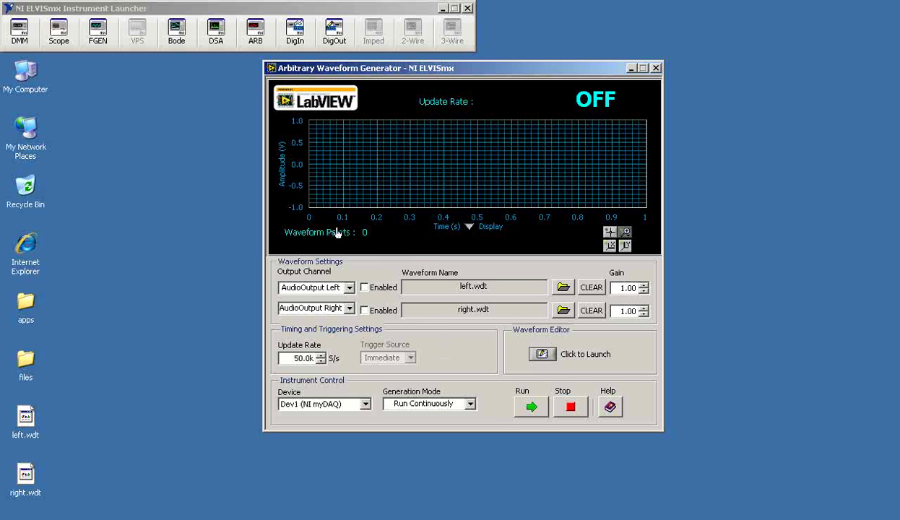
left_click(364, 288)
left_click(364, 311)
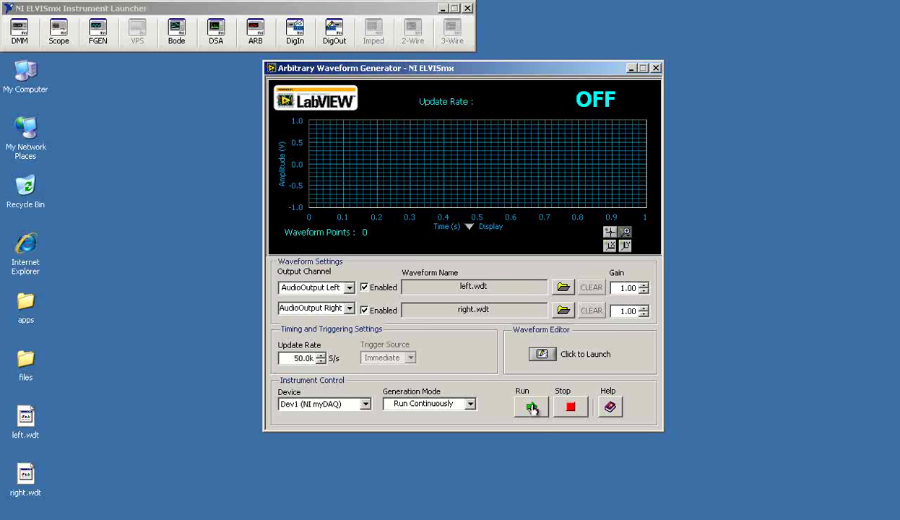
left_click(532, 408)
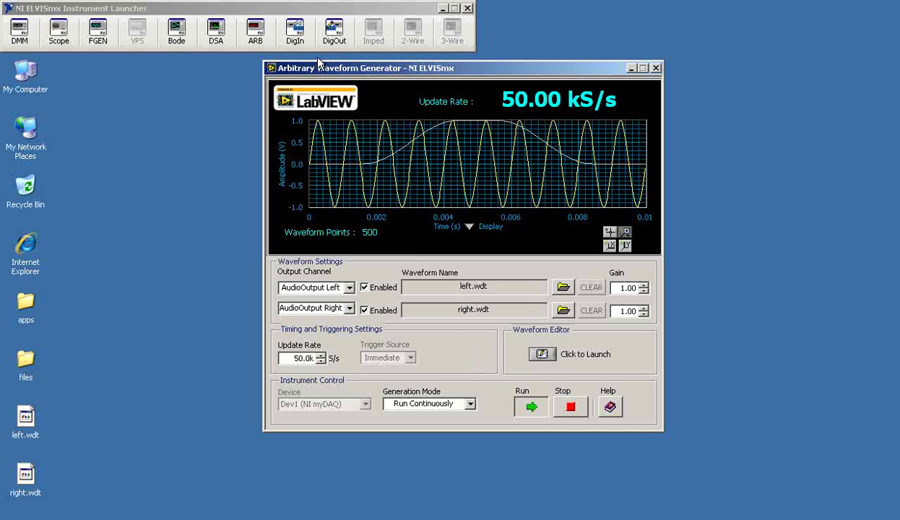
left_click_drag(316, 68, 137, 106)
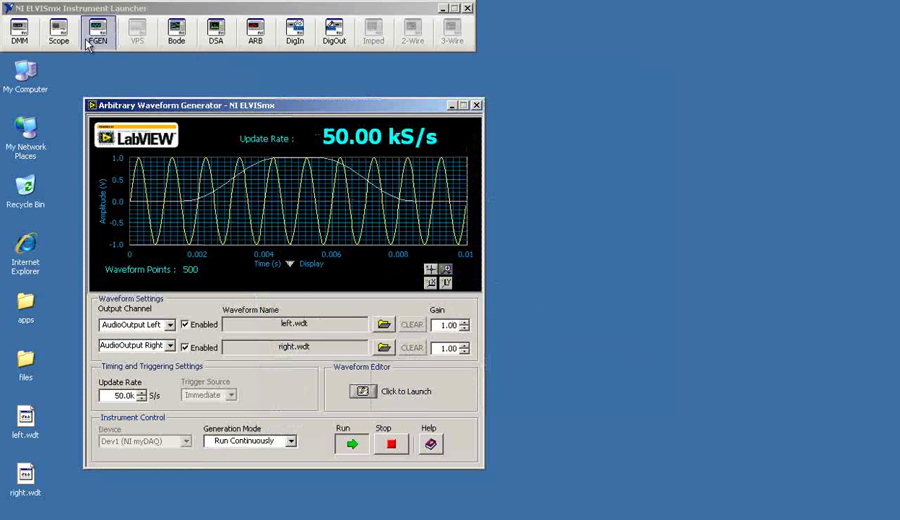
left_click(62, 37)
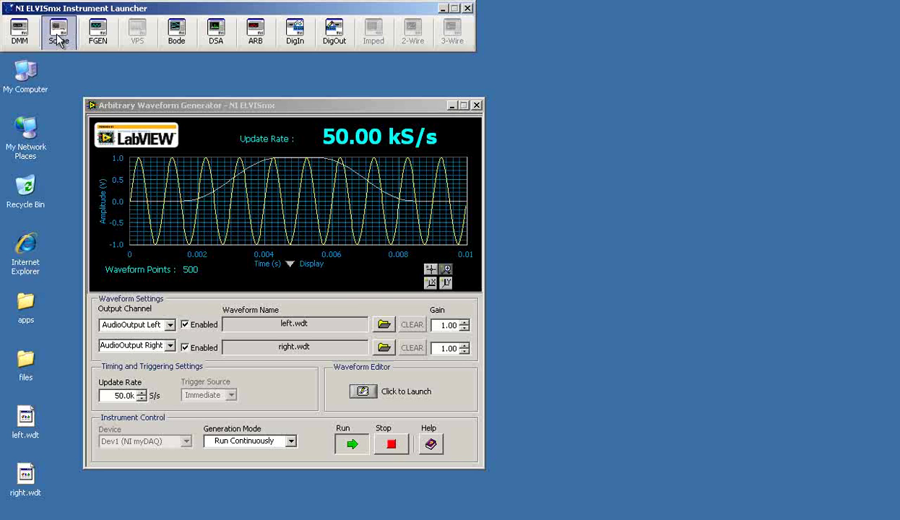
Step: Open the Oscilloscope with channel 0 on AudioInput Left and channel 1 on AudioInput Right, then run
left_click(62, 32)
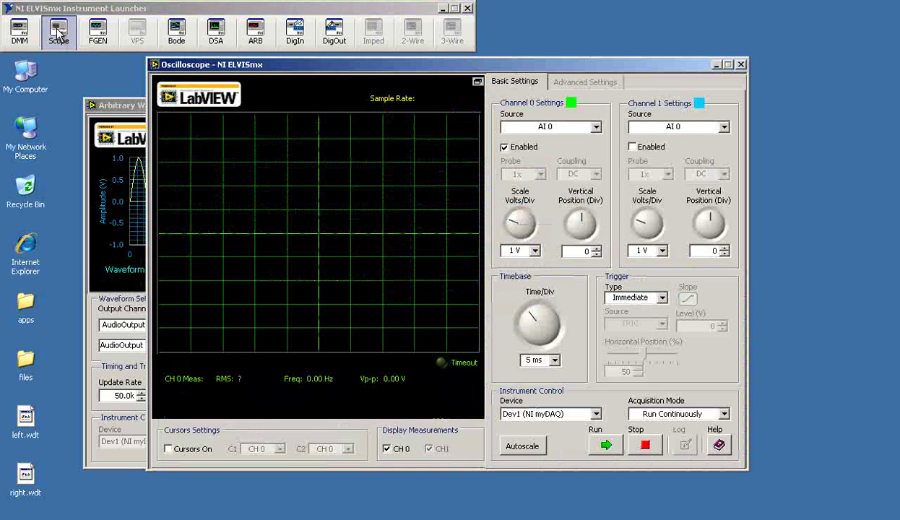
left_click(596, 130)
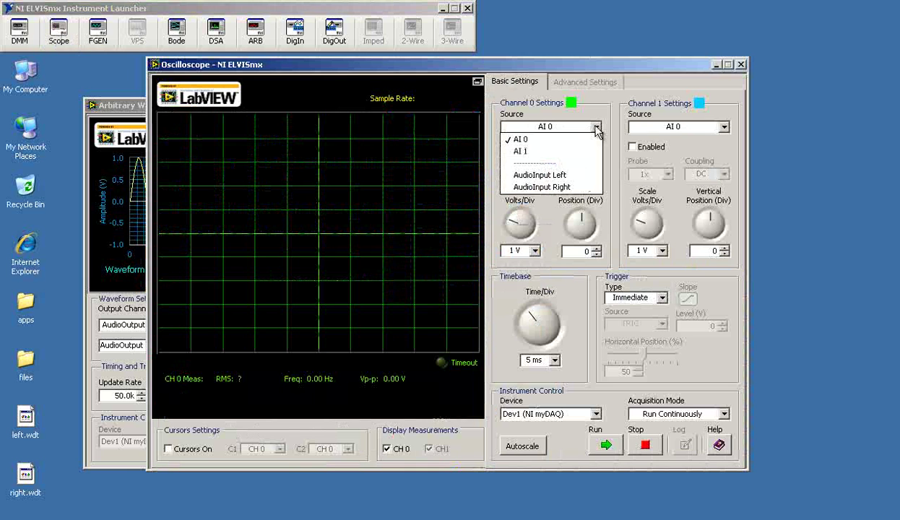
left_click(564, 176)
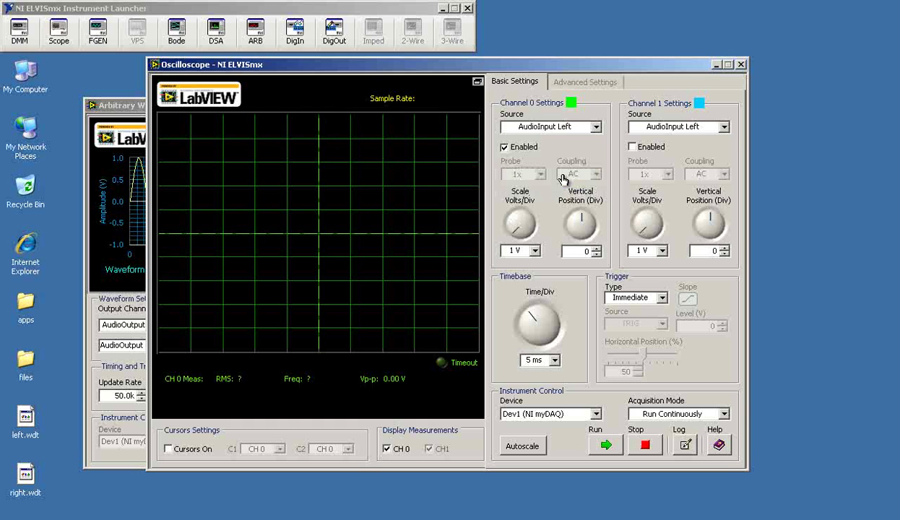
left_click(723, 128)
left_click(691, 188)
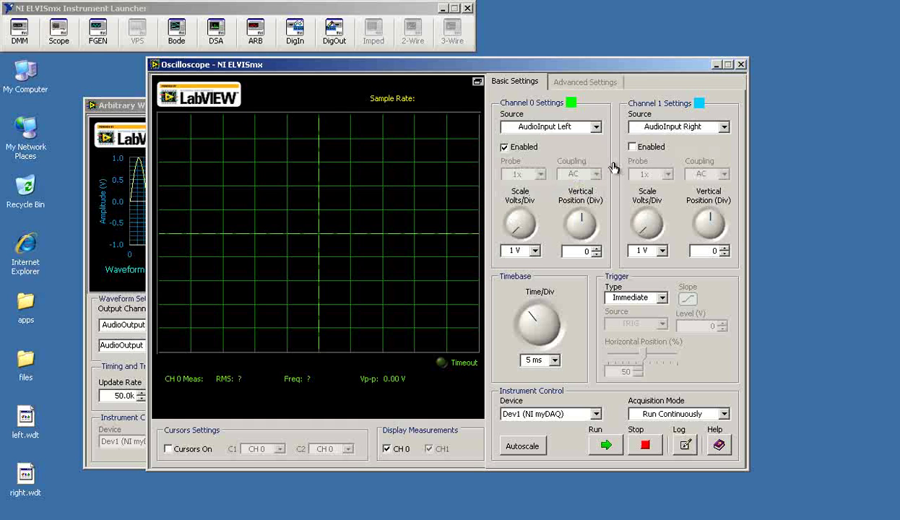
left_click(633, 149)
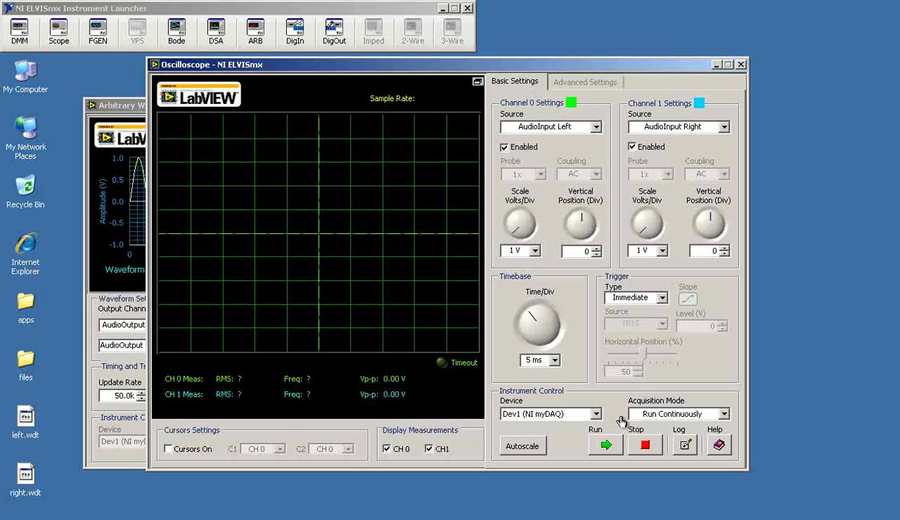
left_click(607, 447)
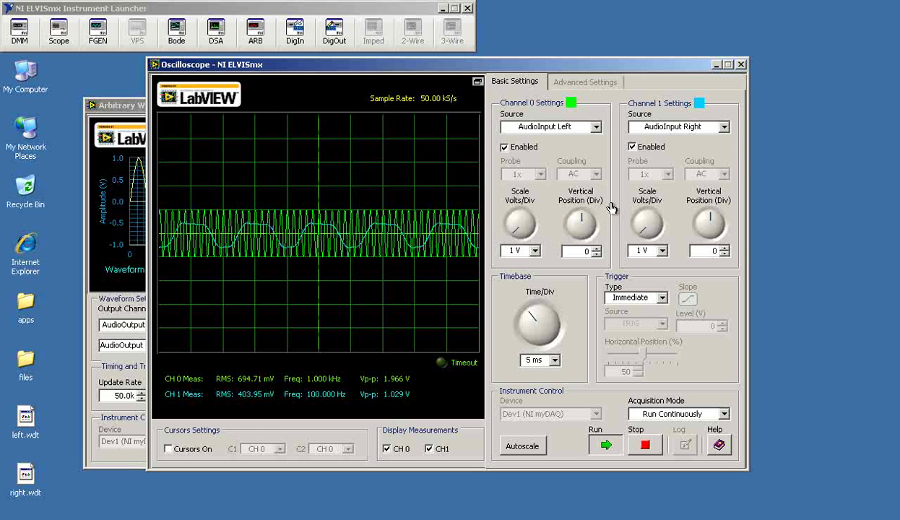
Step: Adjust Time/Div, checking each trace alone, until sine and pulse show at 2 ms/div
left_click(632, 147)
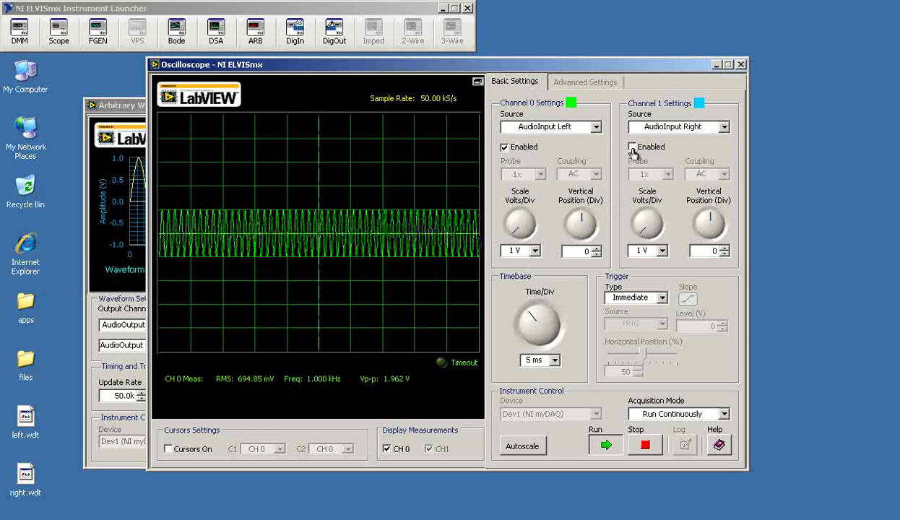
mouse_move(534, 319)
left_mouse_down()
mouse_move(528, 327)
mouse_move(545, 316)
left_mouse_up()
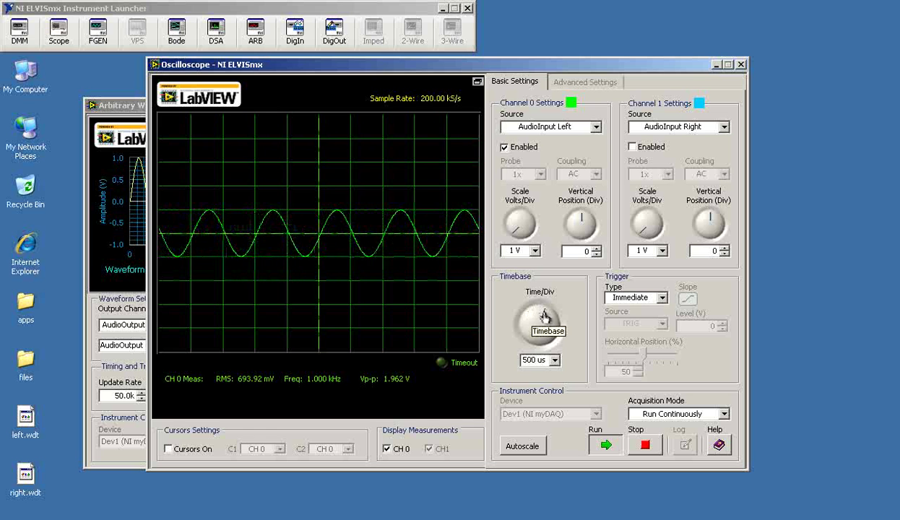
left_click(633, 148)
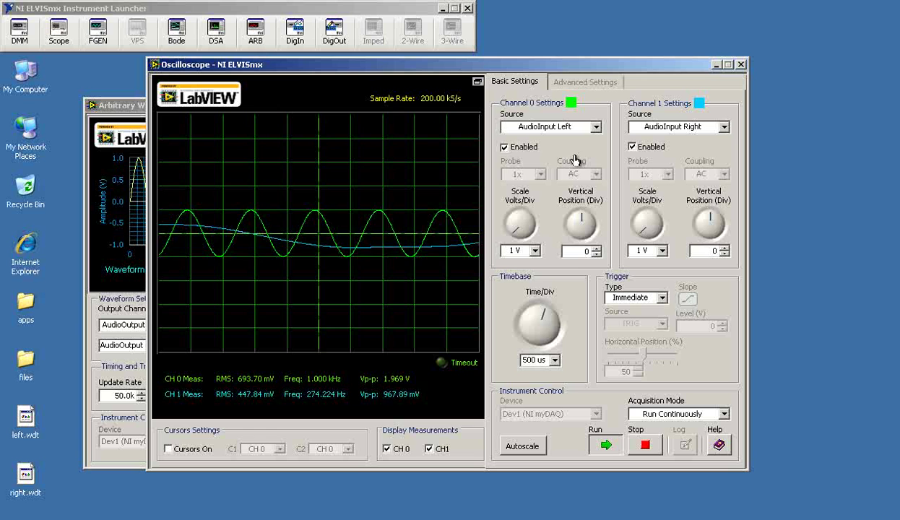
left_click(504, 149)
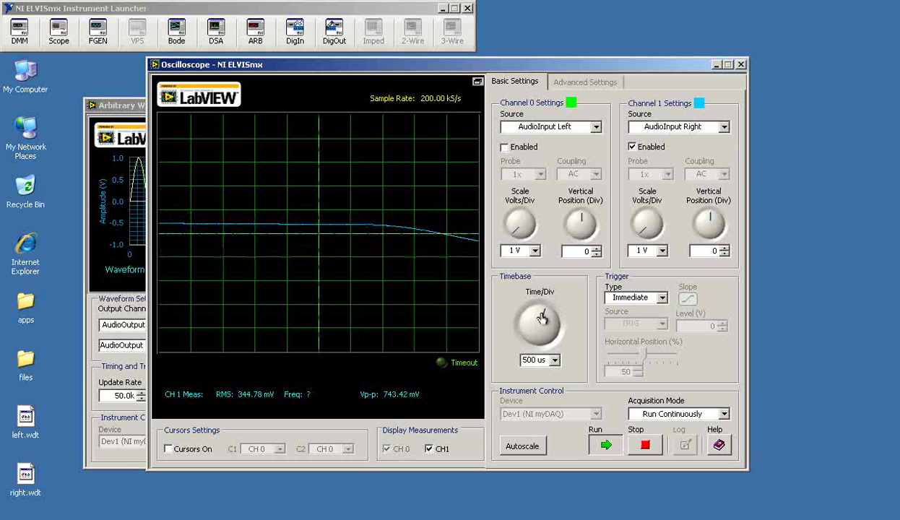
mouse_move(529, 316)
left_mouse_down()
mouse_move(519, 309)
mouse_move(535, 315)
left_mouse_up()
left_click(505, 147)
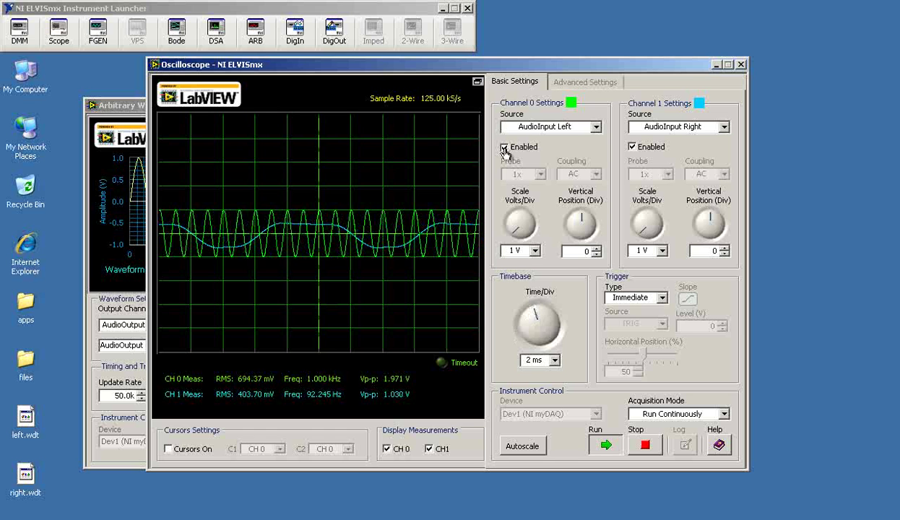
Step: Change the oscilloscope trigger type to Edge and bring the waveform generator window forward
left_click(662, 299)
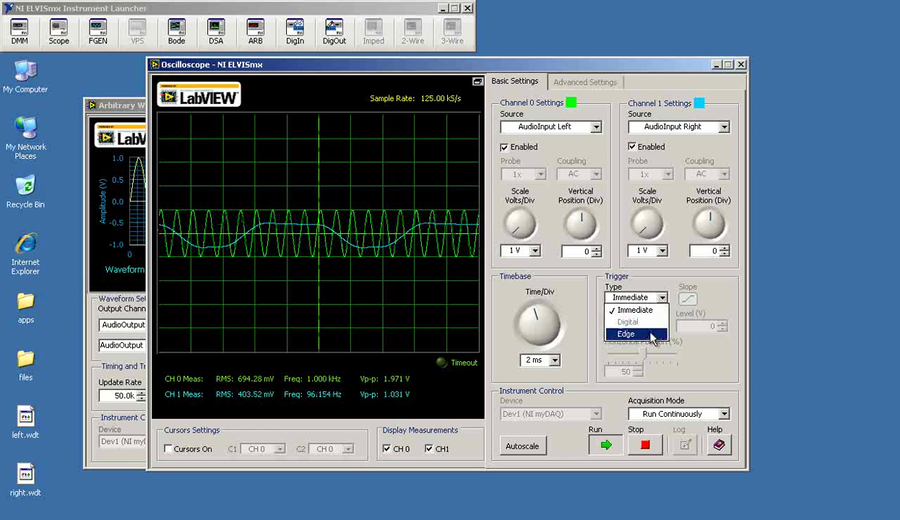
left_click(649, 337)
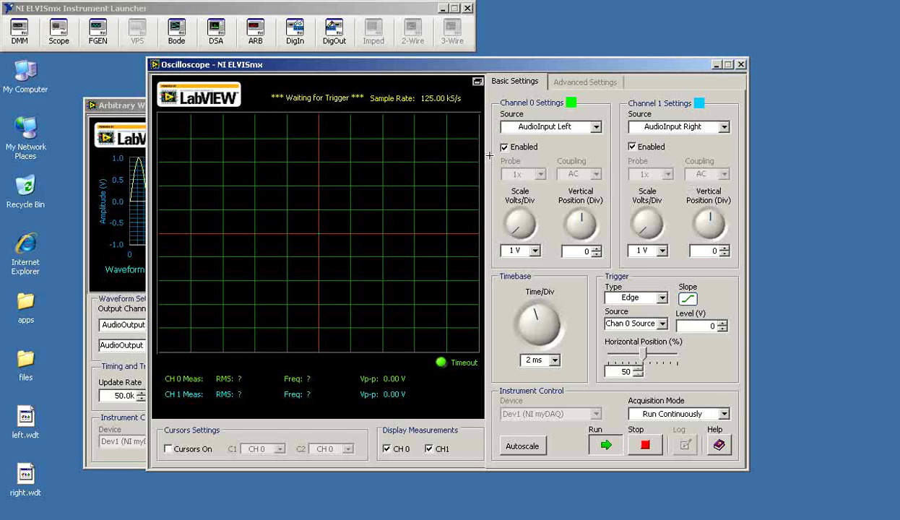
left_click(138, 107)
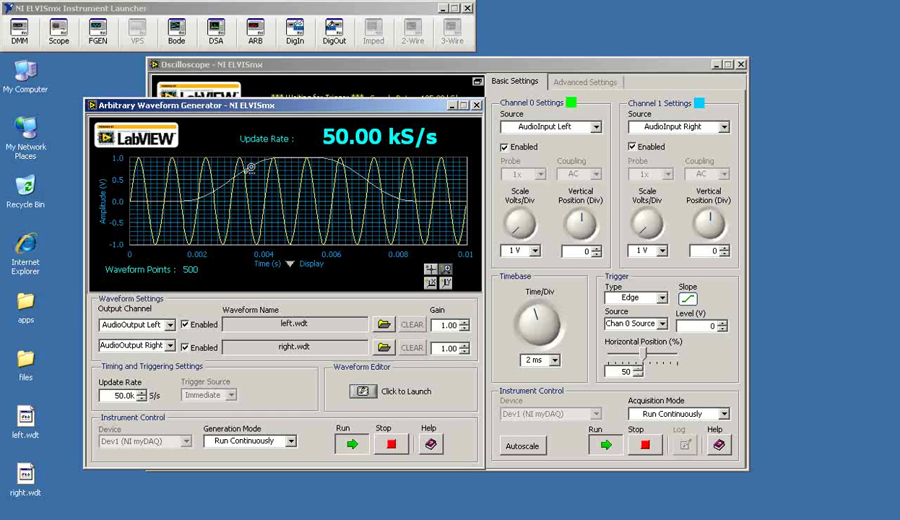
Step: Switch the oscilloscope's channel 0 source to AI 0
left_click(554, 72)
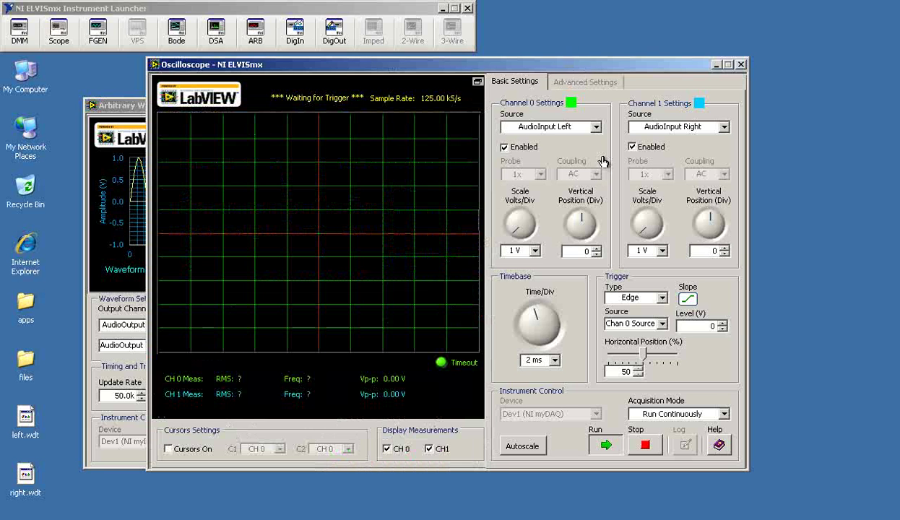
left_click(597, 128)
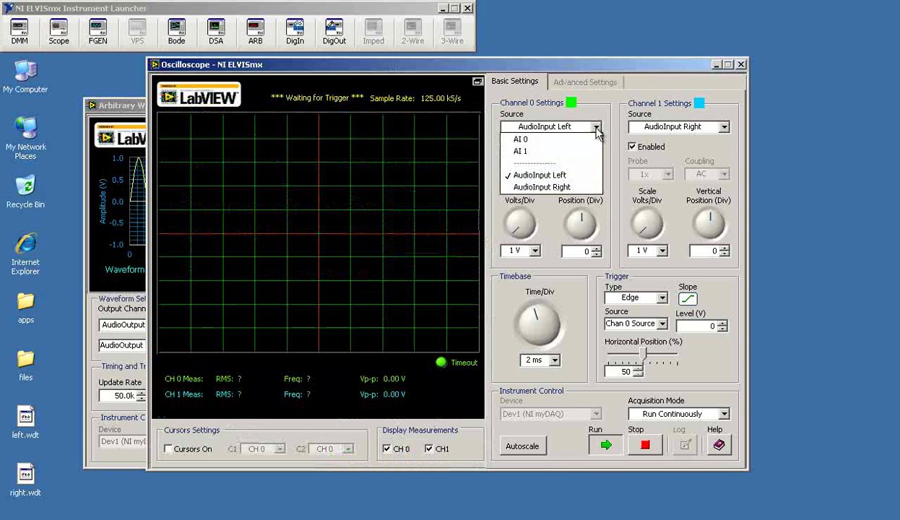
left_click(527, 139)
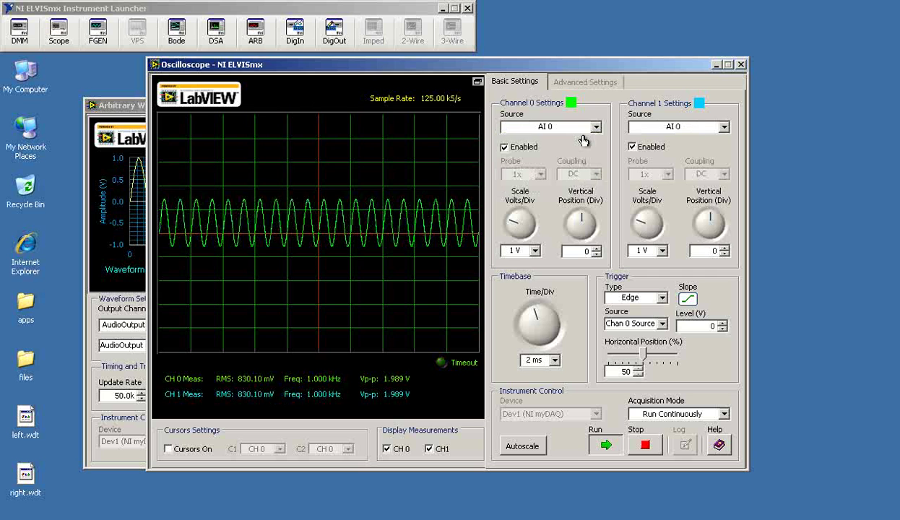